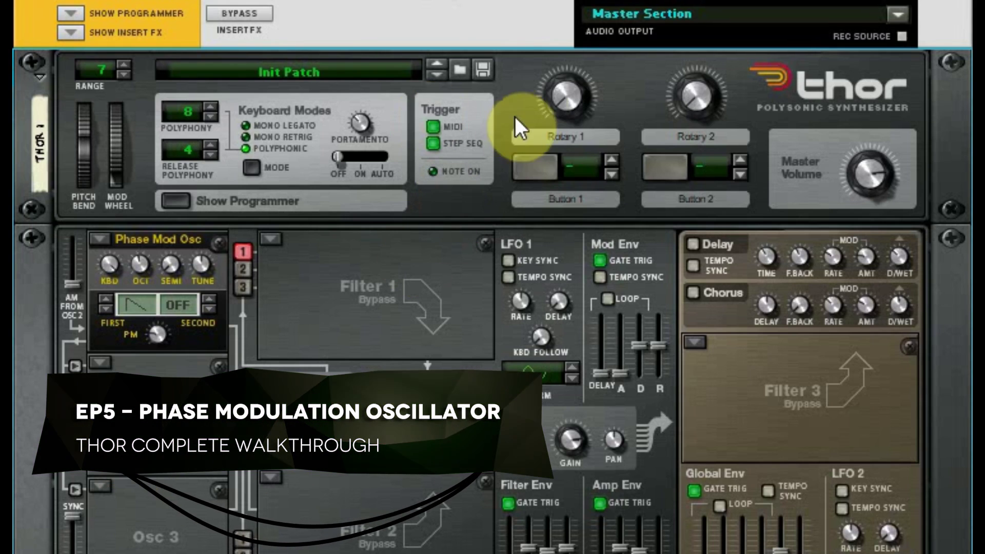
- Scroll the rack to bring Thor beside the Scope, which shows the saw-based phase-modulated wave
scroll(72, 15, "down", 1)
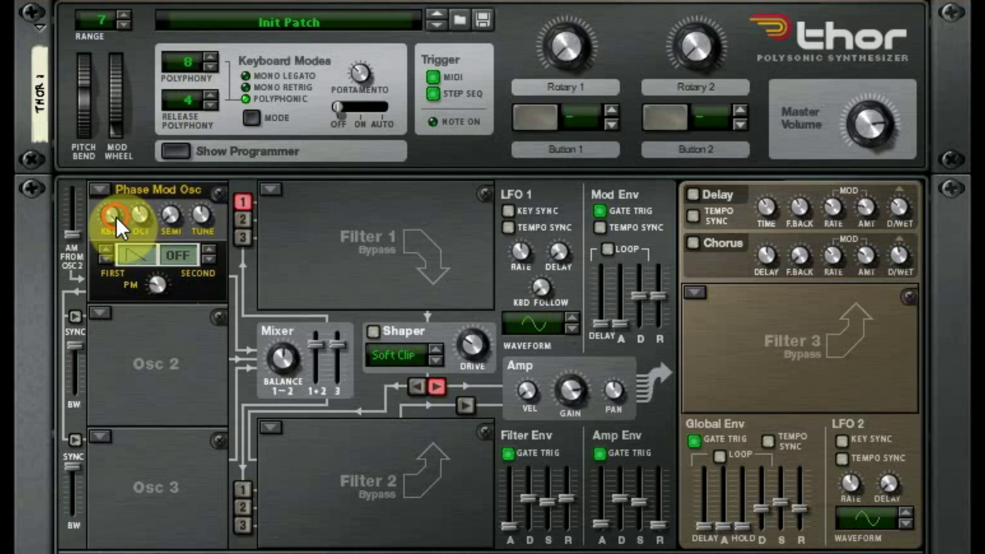
mouse_move(169, 216)
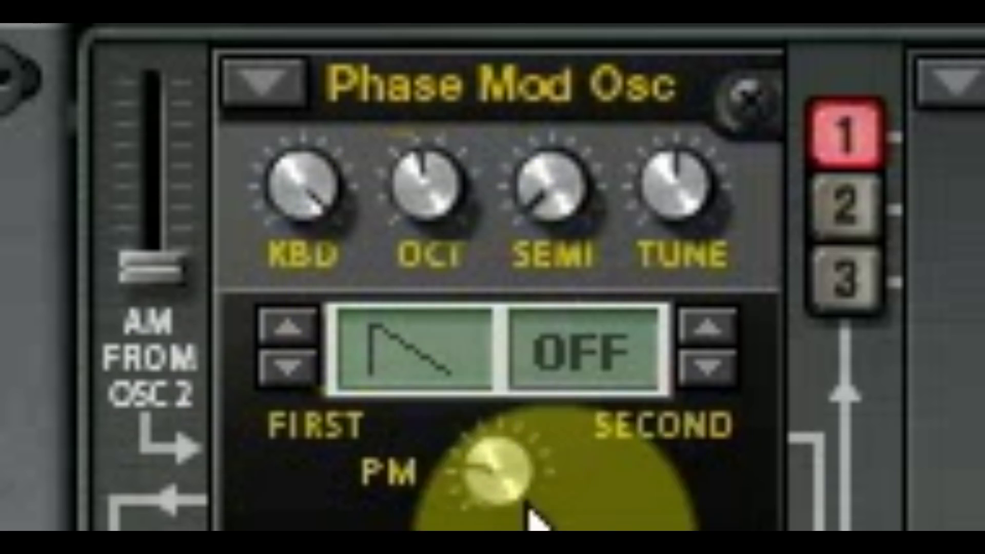
- Nudge the PM amount, then step the first waveform forward through four shapes
left_click_drag(67, 241, 67, 243)
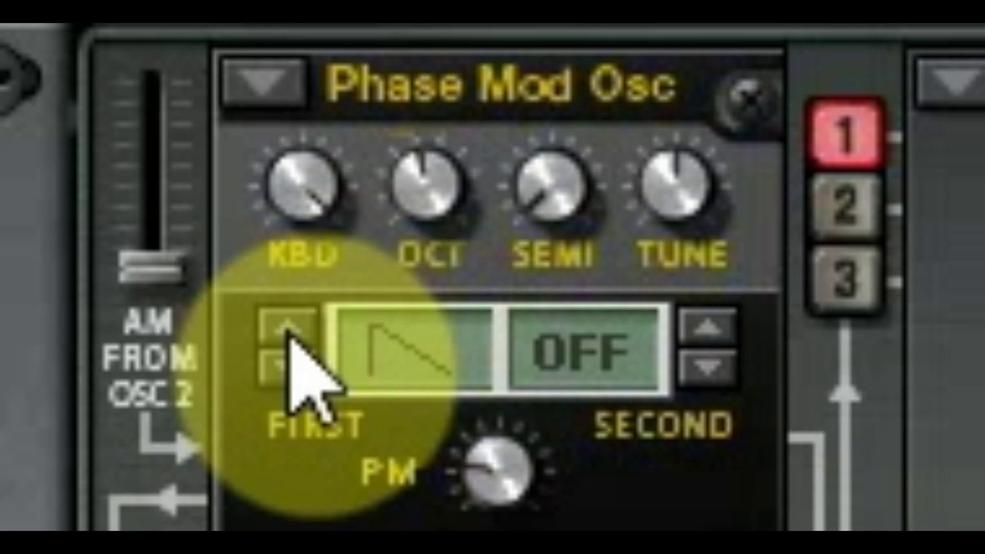
left_click(289, 324)
left_click(289, 323)
left_click(289, 323)
left_click(289, 323)
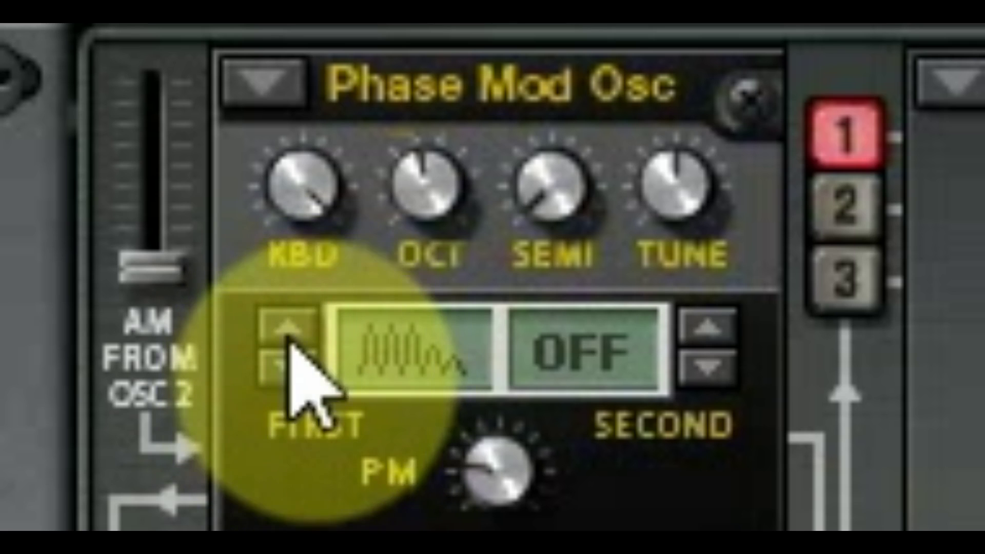
- Step the first waveform back four shapes to the spike and raise PM to 89
left_click(287, 360)
left_click(287, 359)
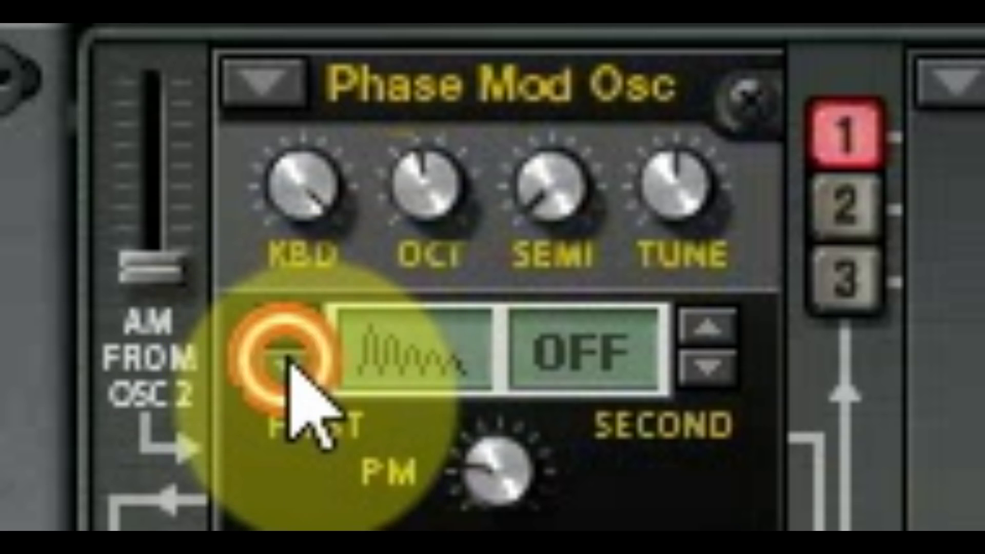
left_click(289, 360)
left_click(288, 360)
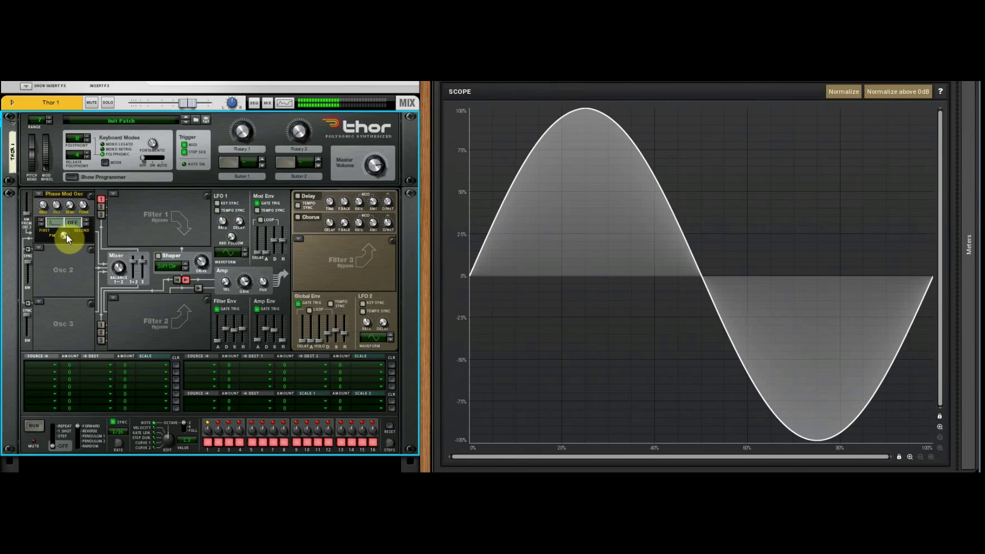
mouse_move(66, 233)
left_mouse_down()
mouse_move(74, 200)
mouse_move(79, 273)
mouse_move(42, 218)
mouse_move(76, 246)
left_mouse_up()
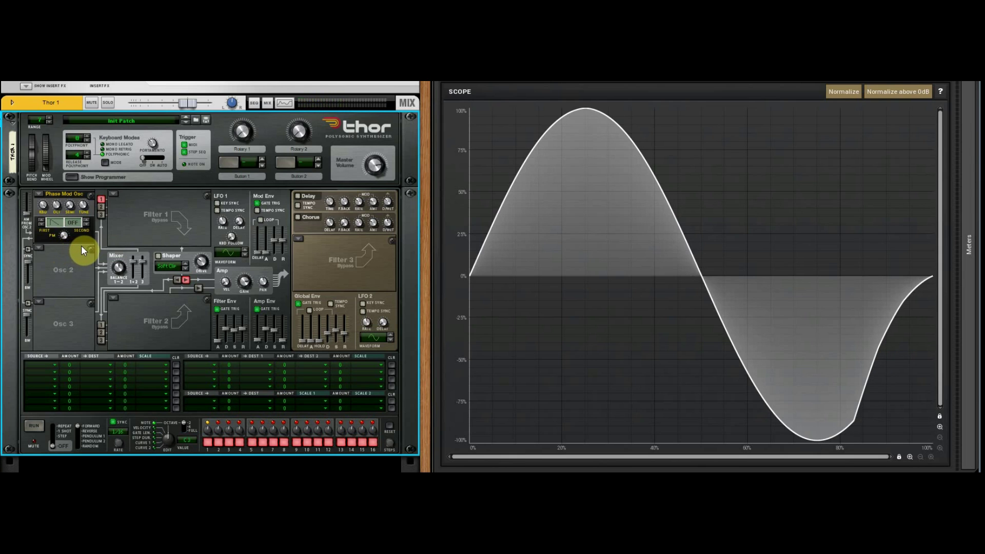
- Sweep PM to 127, 111 and 0, change the first waveform, raise PM to 95, then switch waveforms again
left_click_drag(67, 235, 125, 188)
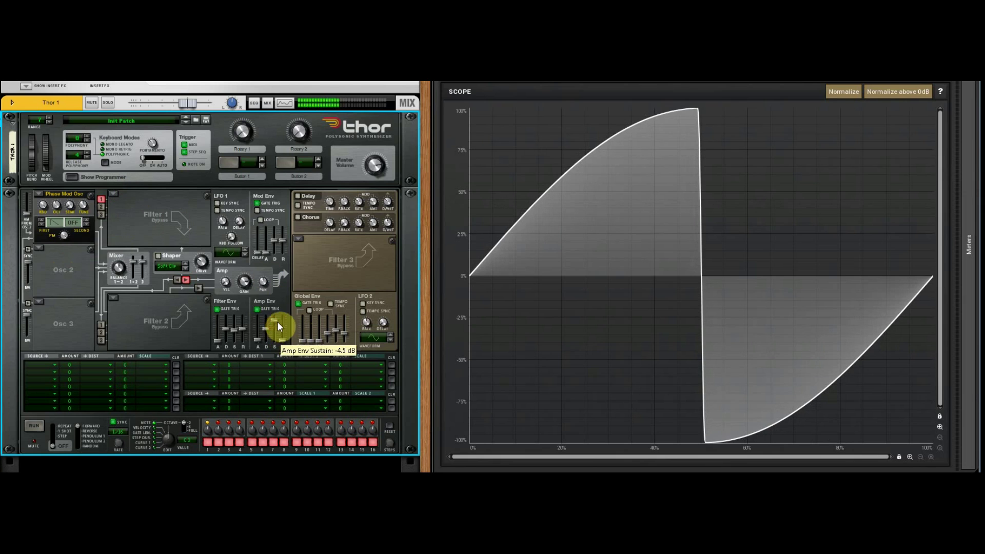
mouse_move(256, 335)
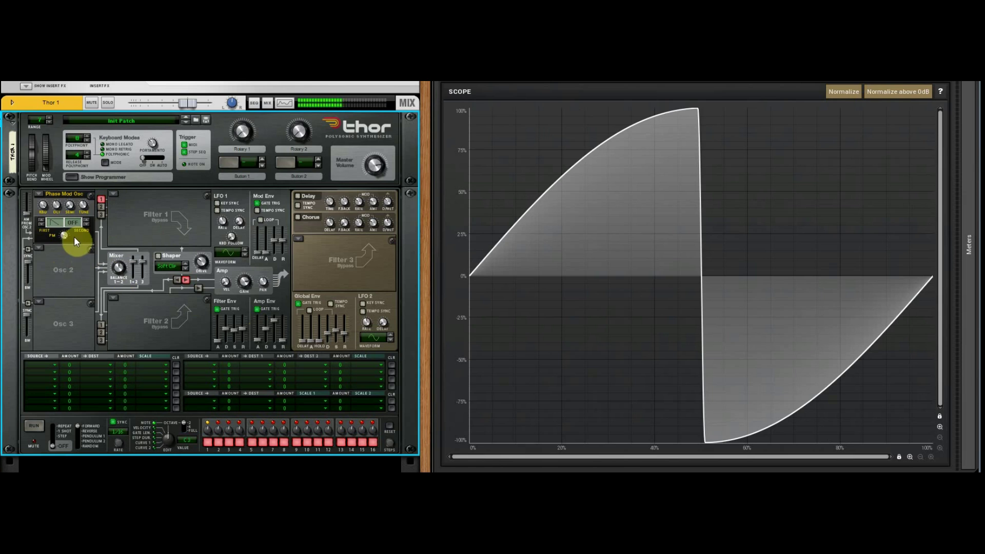
left_click_drag(66, 236, 89, 222)
left_click_drag(88, 222, 141, 297)
left_click(43, 221)
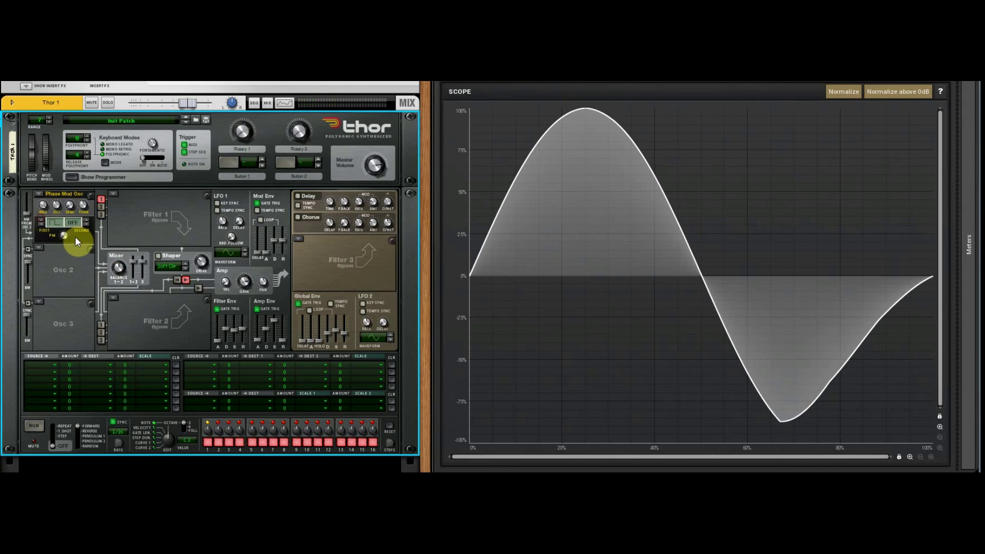
left_click_drag(62, 234, 85, 218)
left_click(48, 218)
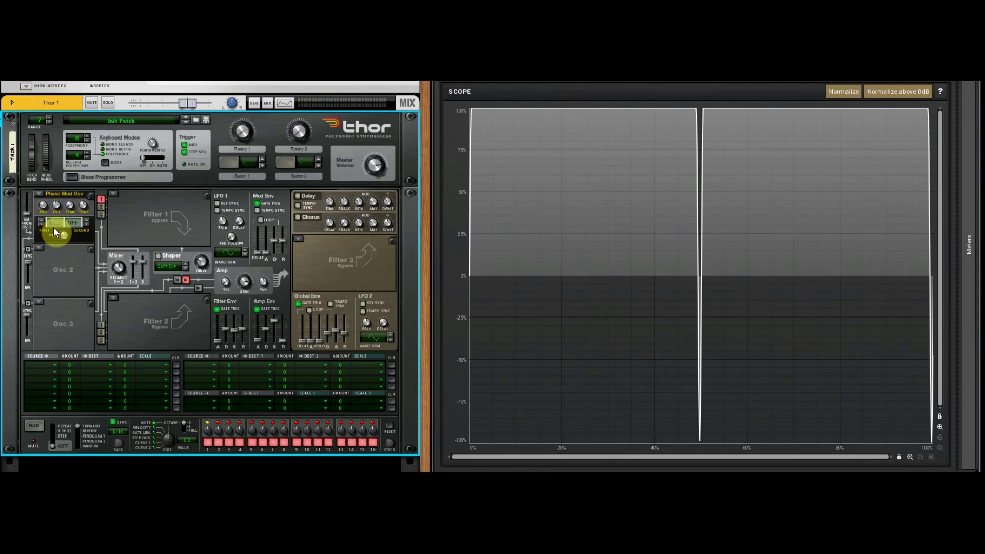
- Lower PM, change the first waveform twice, and sweep PM from 0 back up to 127
left_click_drag(65, 236, 64, 262)
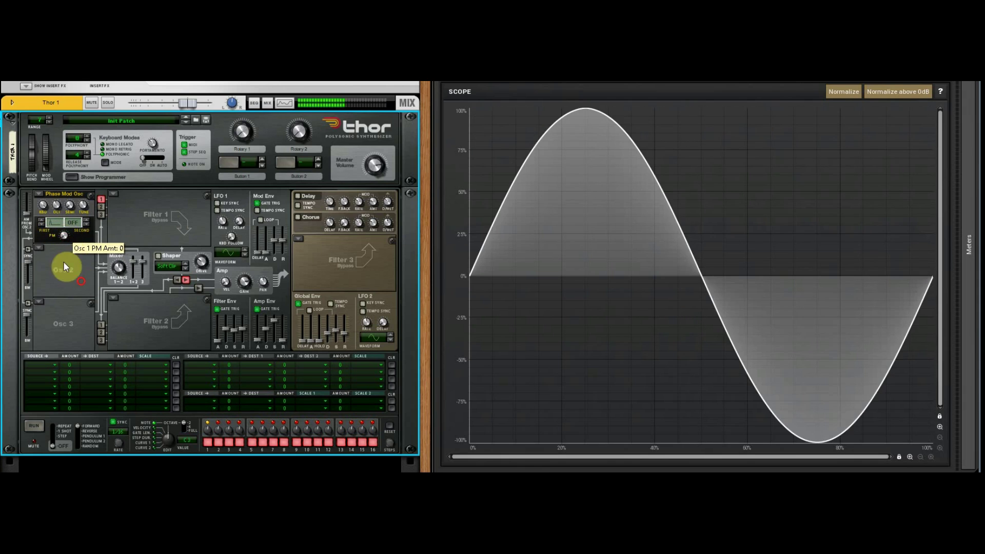
left_click(41, 223)
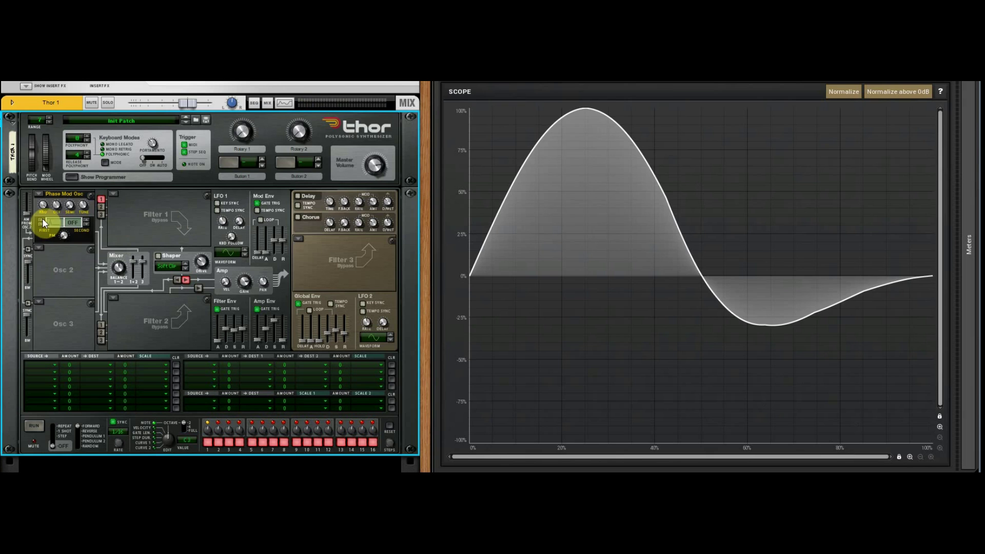
left_click_drag(65, 234, 99, 179)
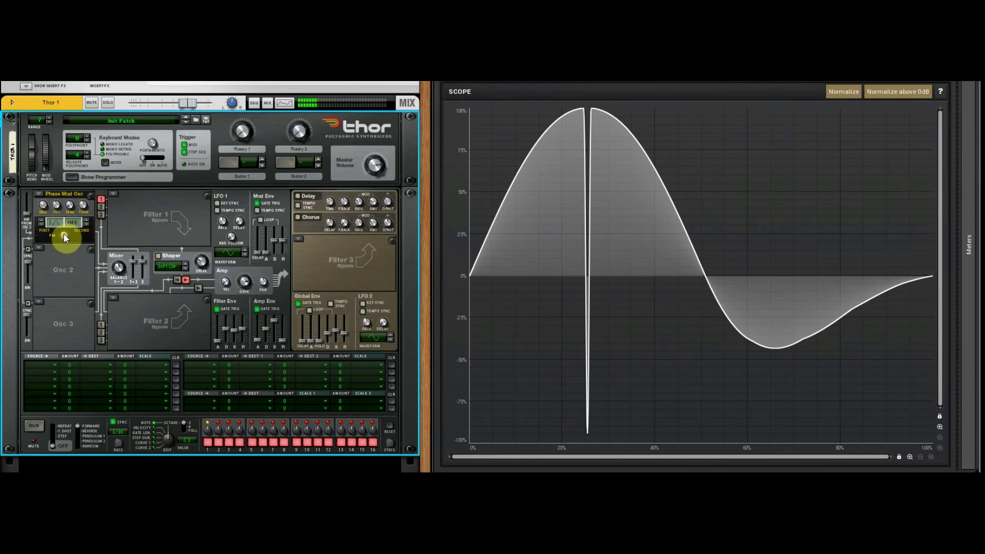
left_click(41, 224)
left_click_drag(62, 234, 93, 211)
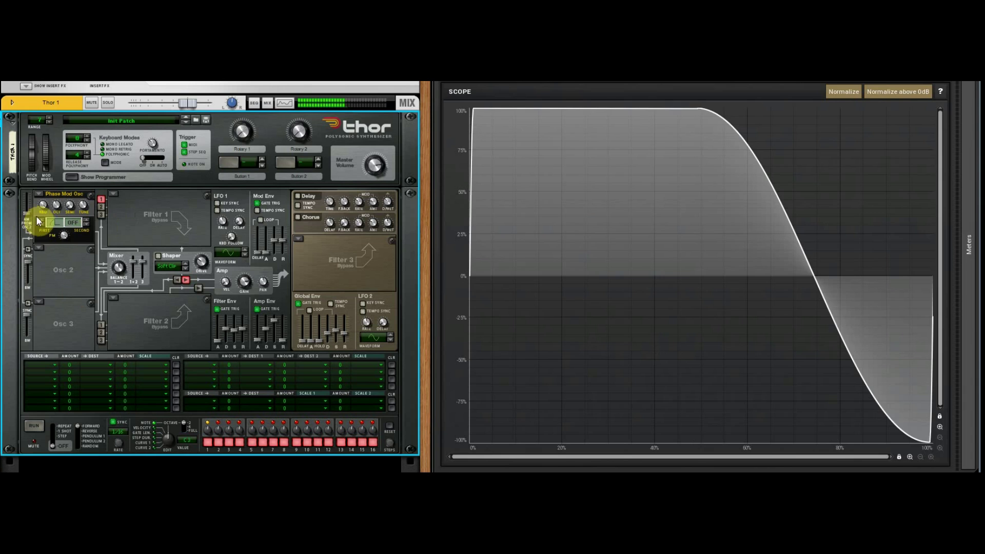
- Pick another first waveform and turn PM through 81, 87, 119 and 62
left_click(41, 224)
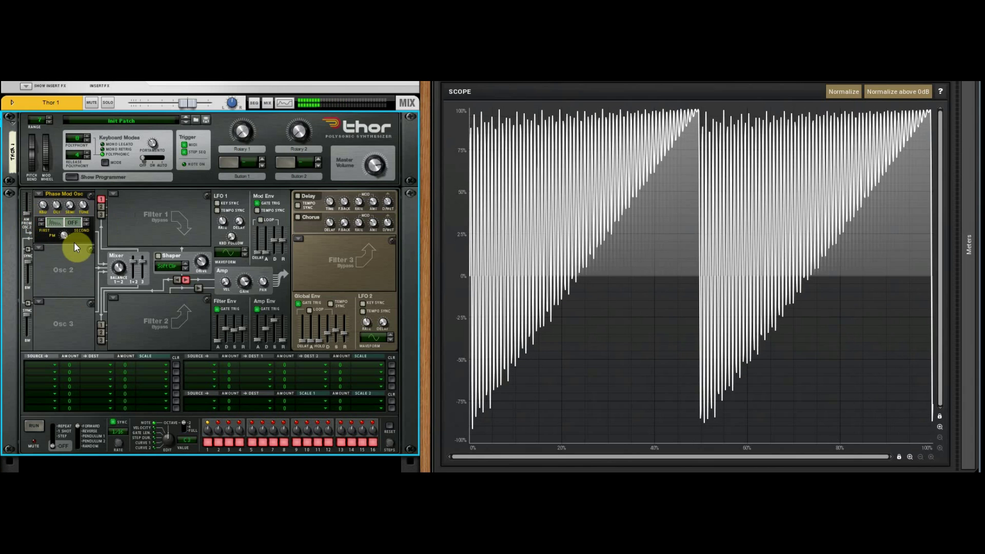
left_click_drag(68, 240, 69, 269)
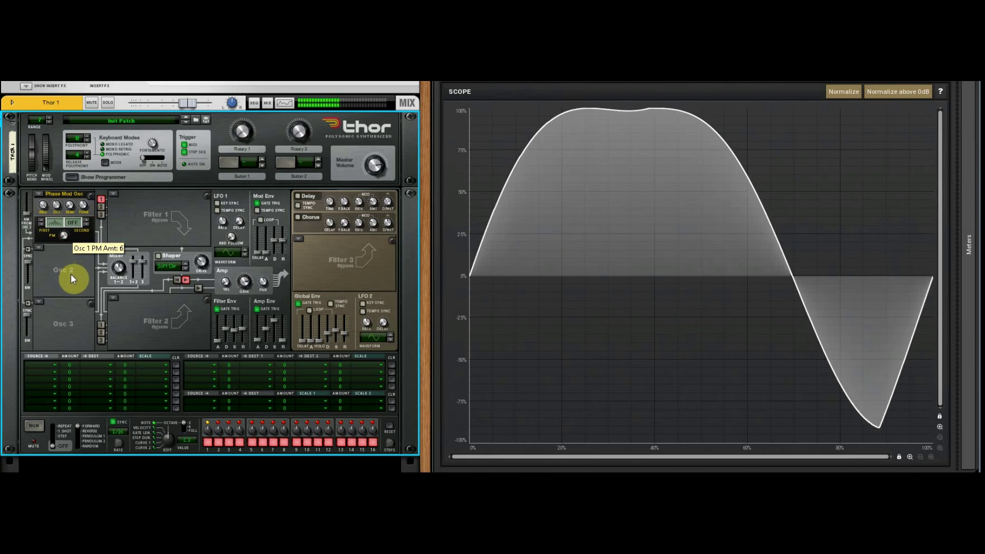
left_click_drag(71, 279, 91, 298)
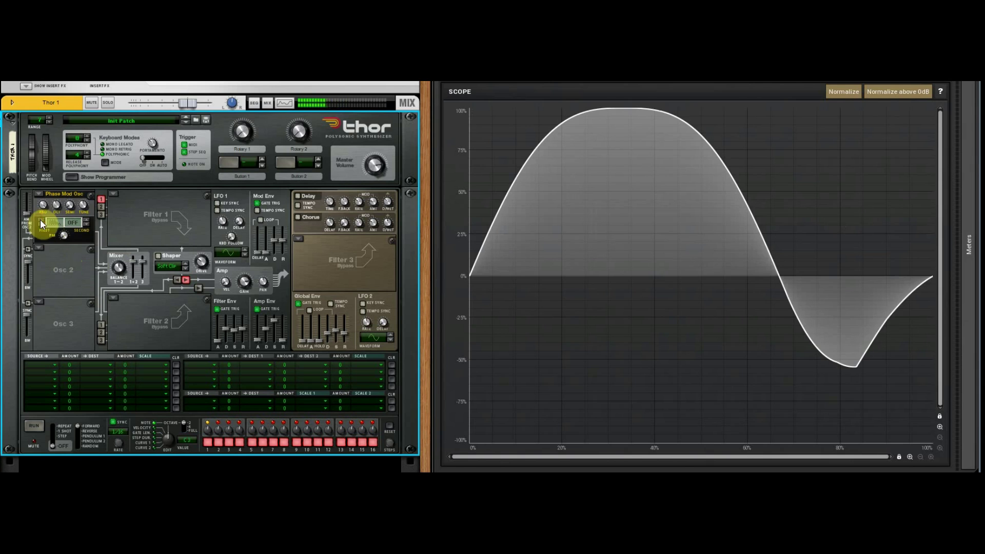
left_click_drag(65, 236, 85, 172)
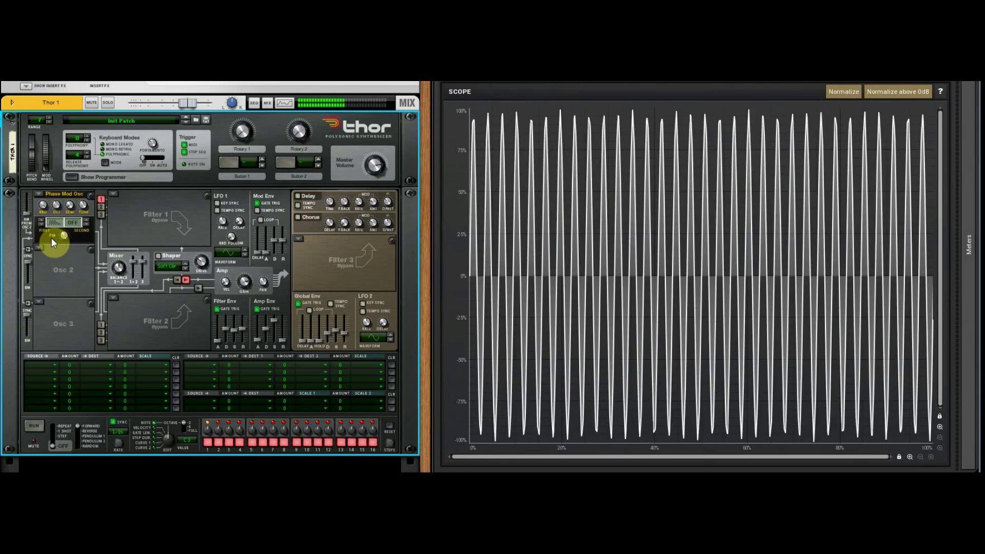
left_click_drag(52, 238, 67, 261)
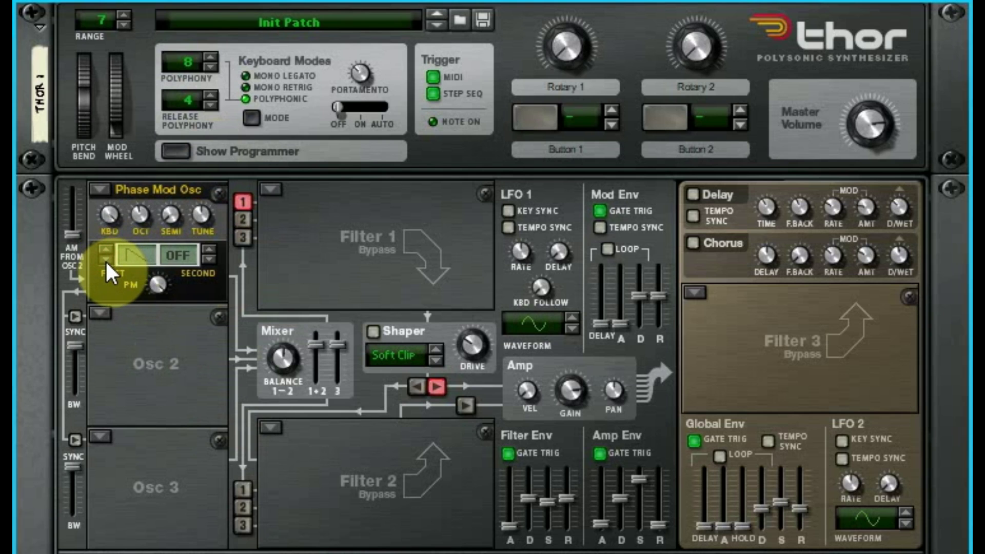
- Turn the second waveform on as saw with PM near 111, then square with PM near 12
left_click(207, 257)
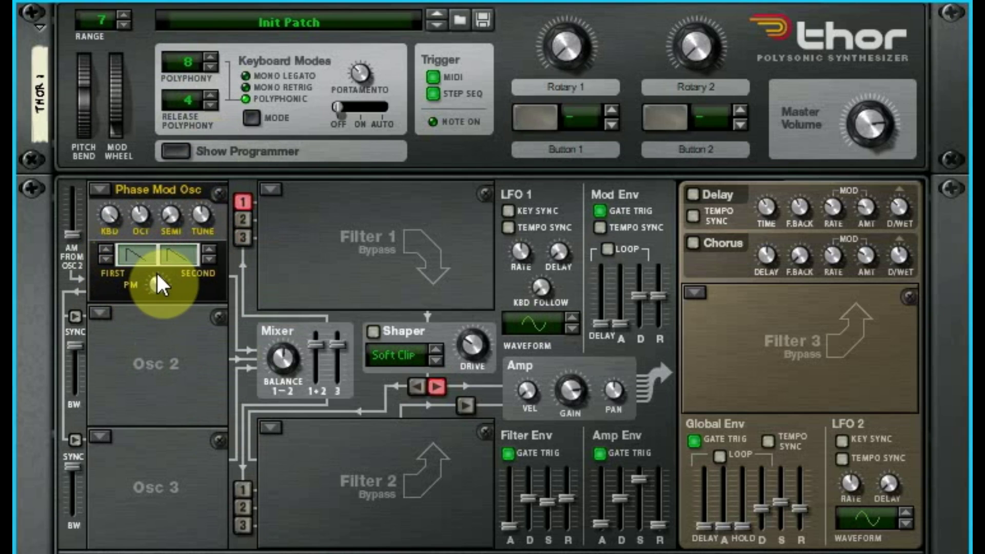
left_click_drag(149, 286, 217, 268)
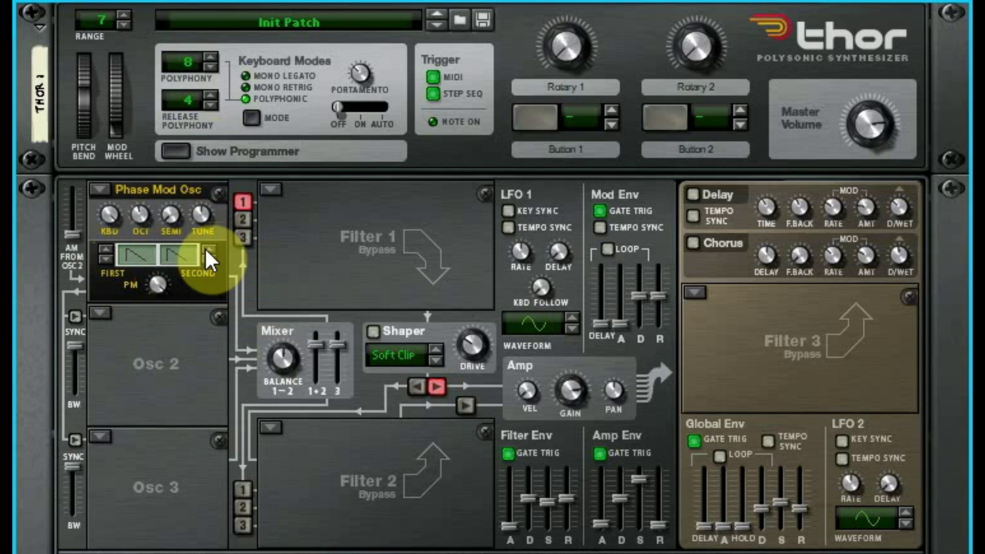
left_click(208, 249)
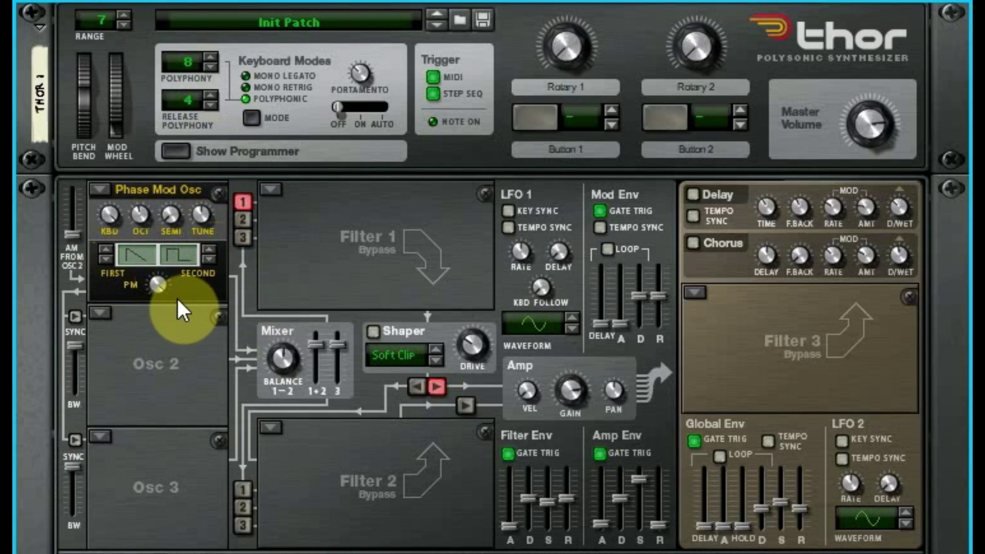
left_click_drag(161, 283, 224, 250)
- Try second waveforms spike (PM ~107), double-hump (PM ~71) and step, sweeping PM afterward
left_click(209, 250)
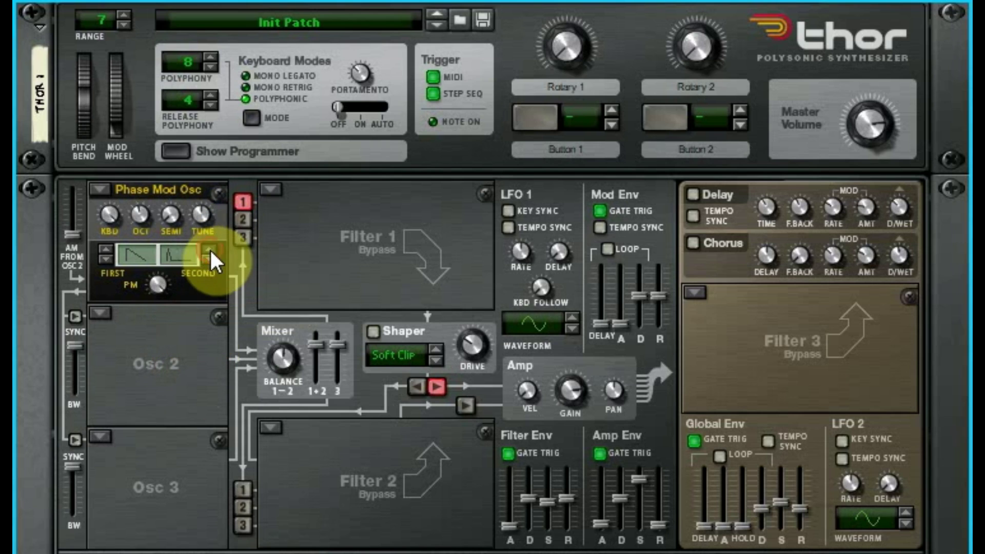
left_click_drag(164, 282, 234, 278)
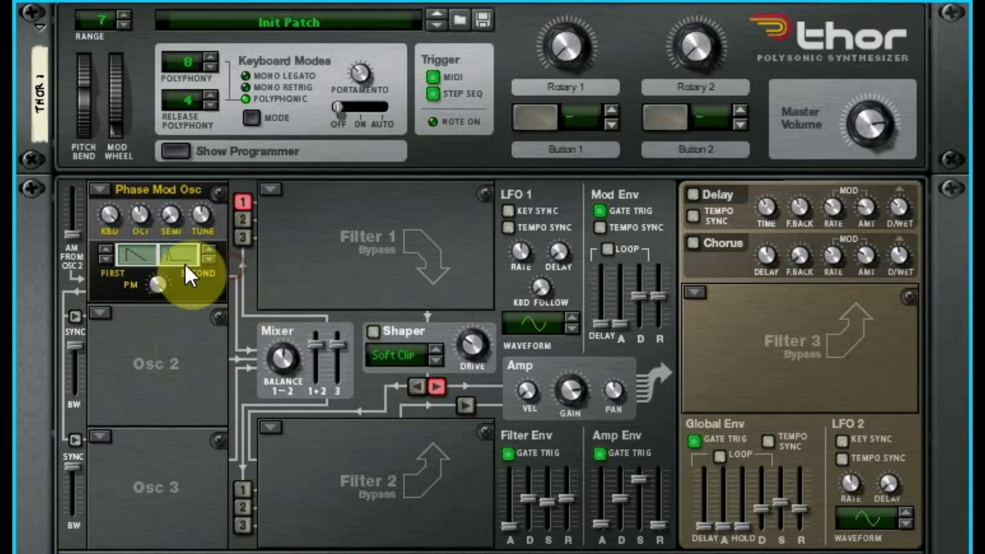
left_click(209, 250)
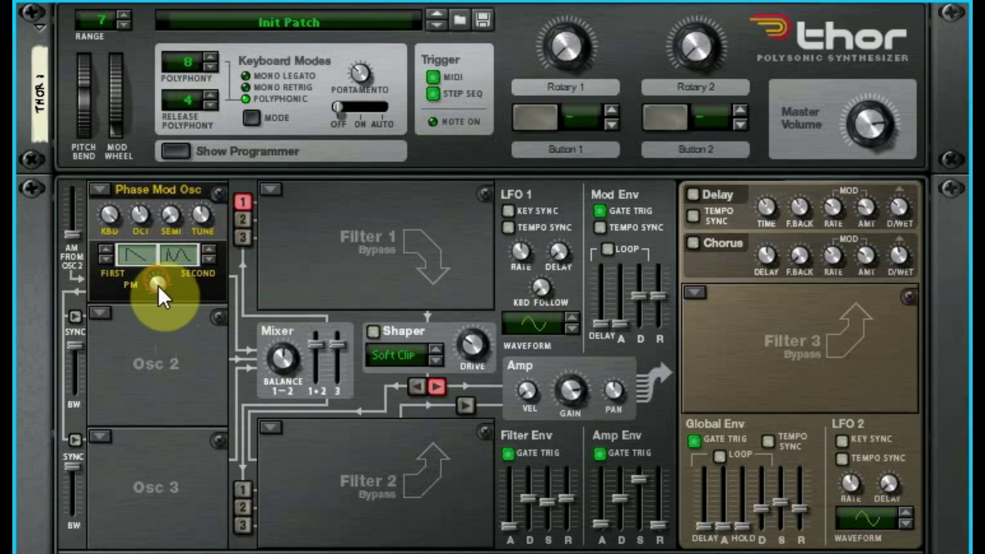
left_click_drag(158, 285, 208, 269)
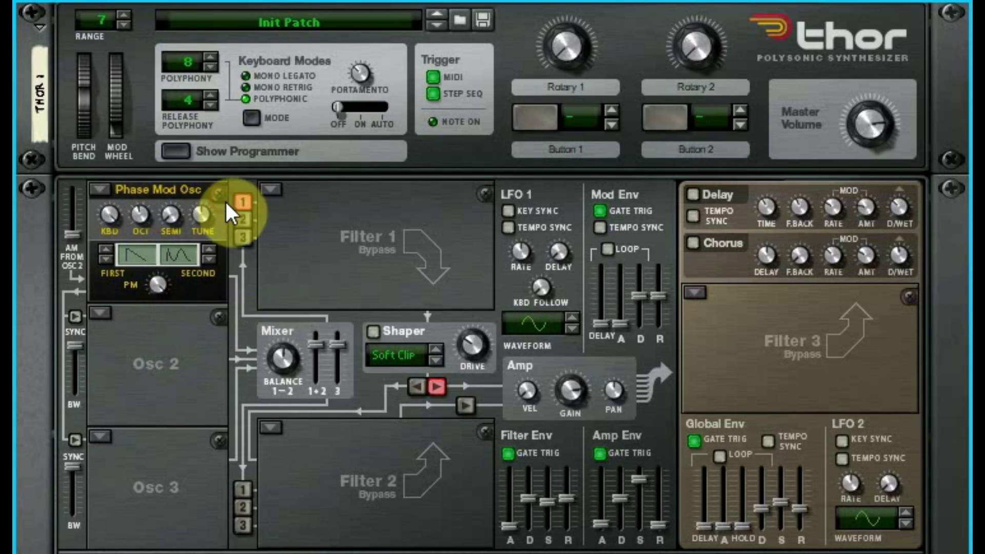
left_click(209, 249)
left_click_drag(158, 307, 201, 366)
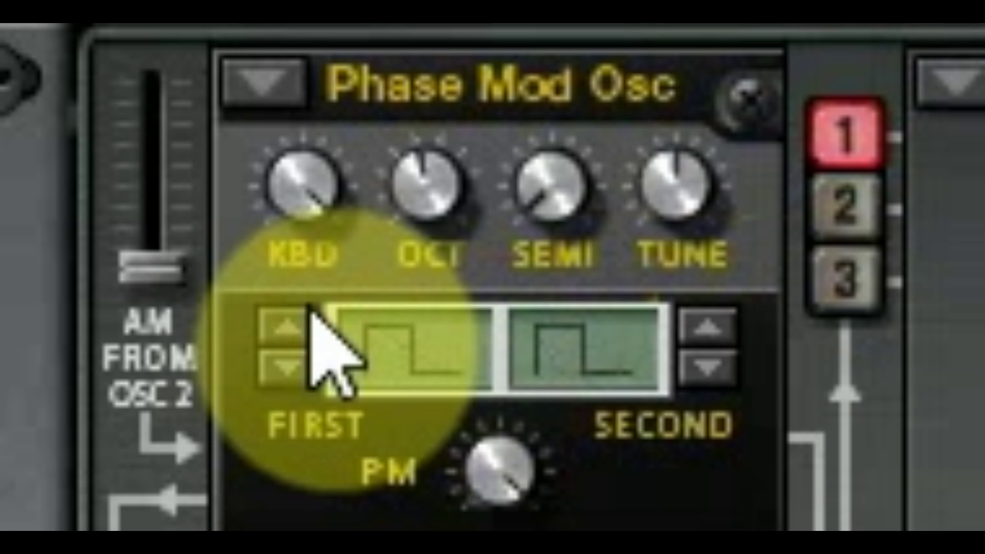
- Step the first waveform up three shapes to a denser wave and move the PM knob toward 50
left_click(285, 320)
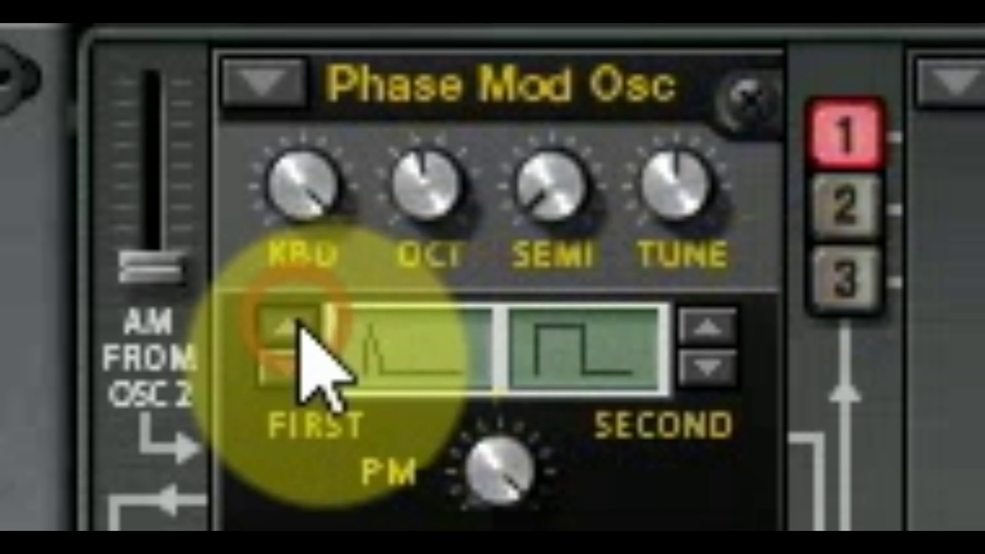
left_click(286, 320)
left_click(298, 321)
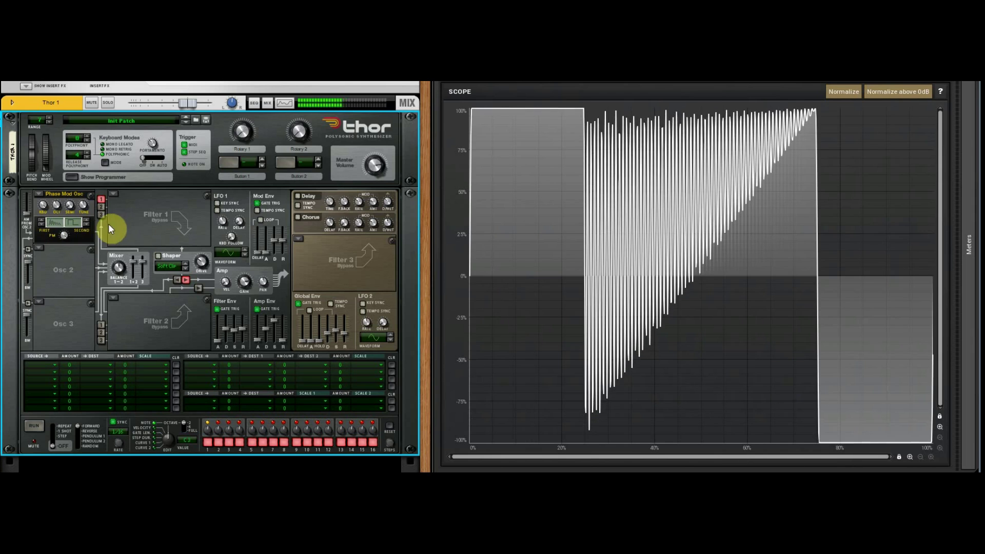
left_click_drag(65, 234, 90, 221)
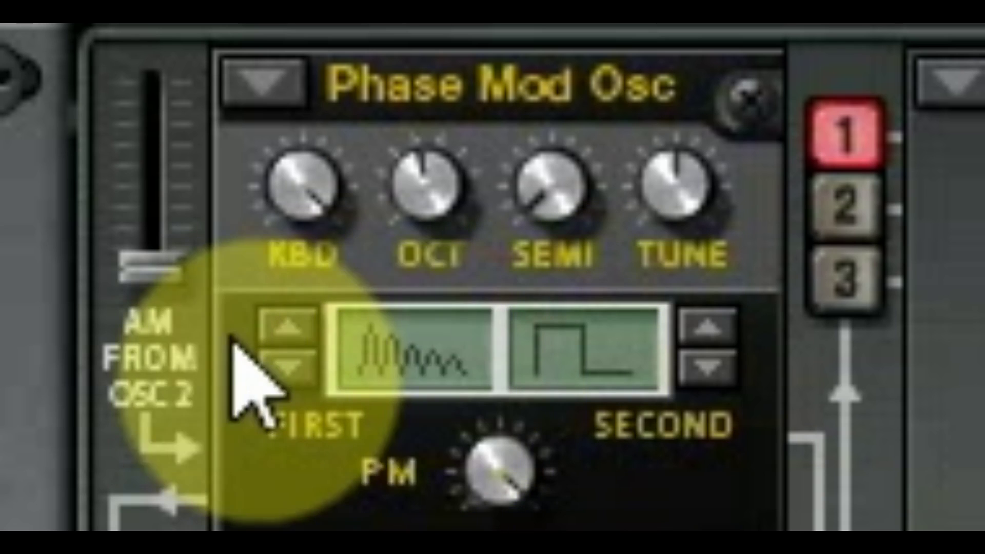
- Change the first waveform, set the second to a single peak, and drag PM down through 62
left_click(287, 324)
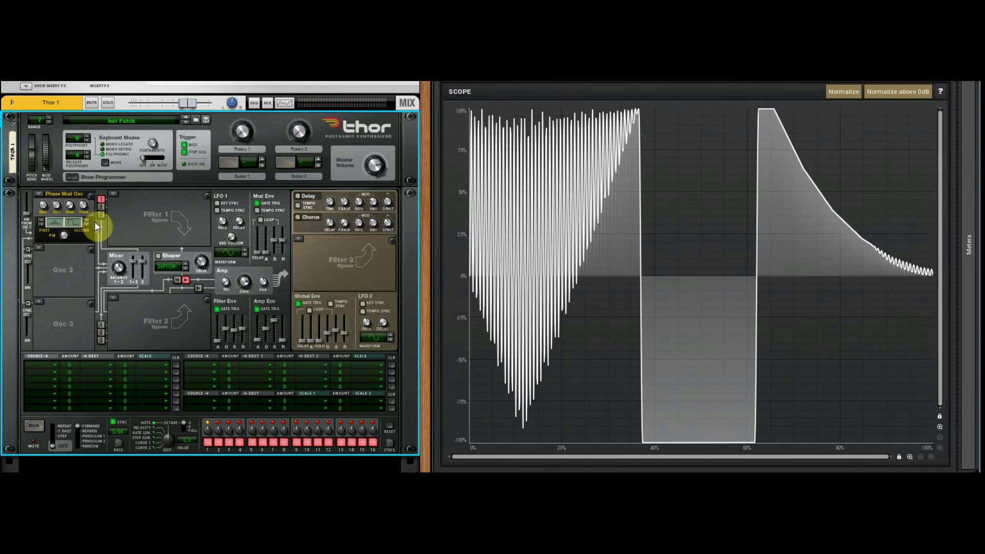
left_click(85, 219)
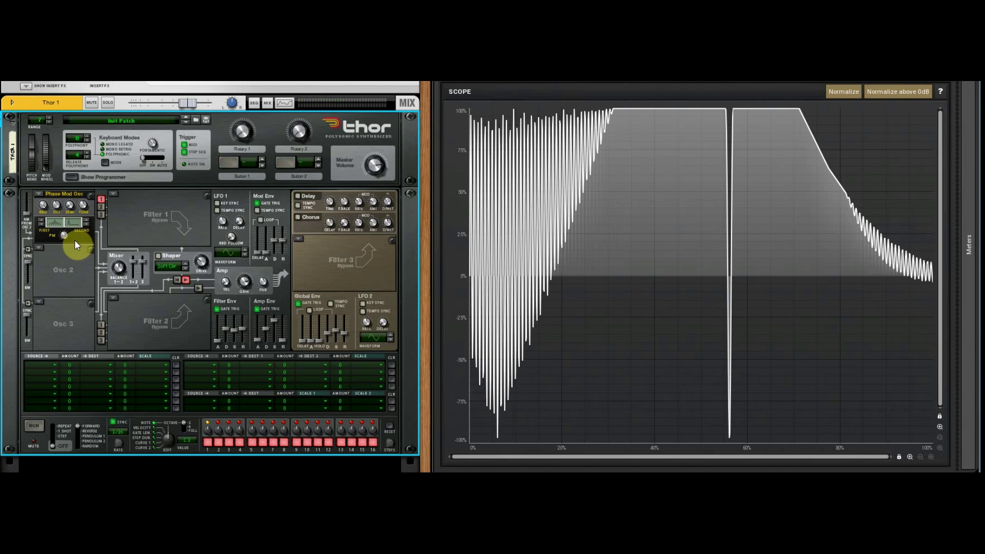
left_click_drag(62, 238, 71, 277)
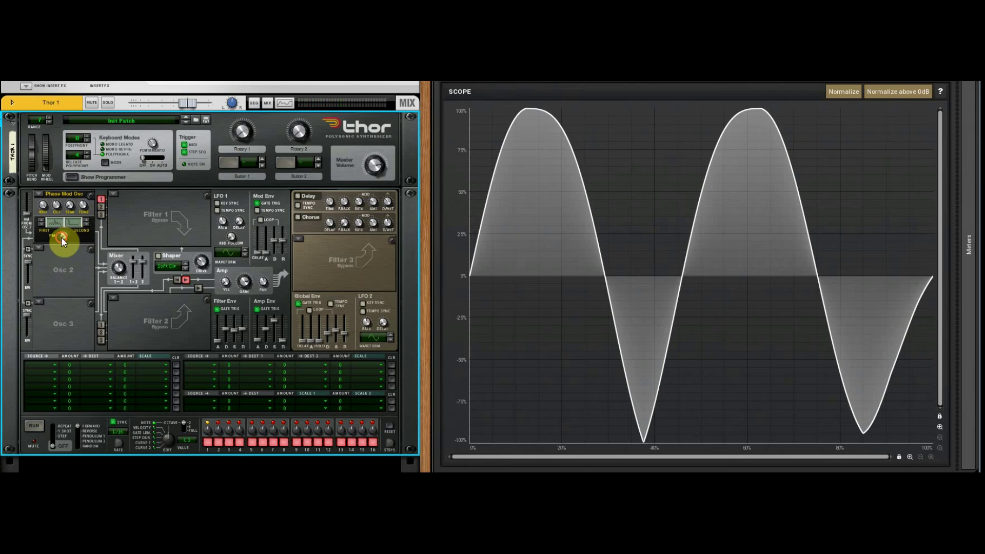
- Bring PM near zero, toggle the second waveform off and back on, then raise PM for dense modulation
mouse_move(66, 234)
left_mouse_down()
mouse_move(70, 222)
mouse_move(76, 248)
left_mouse_up()
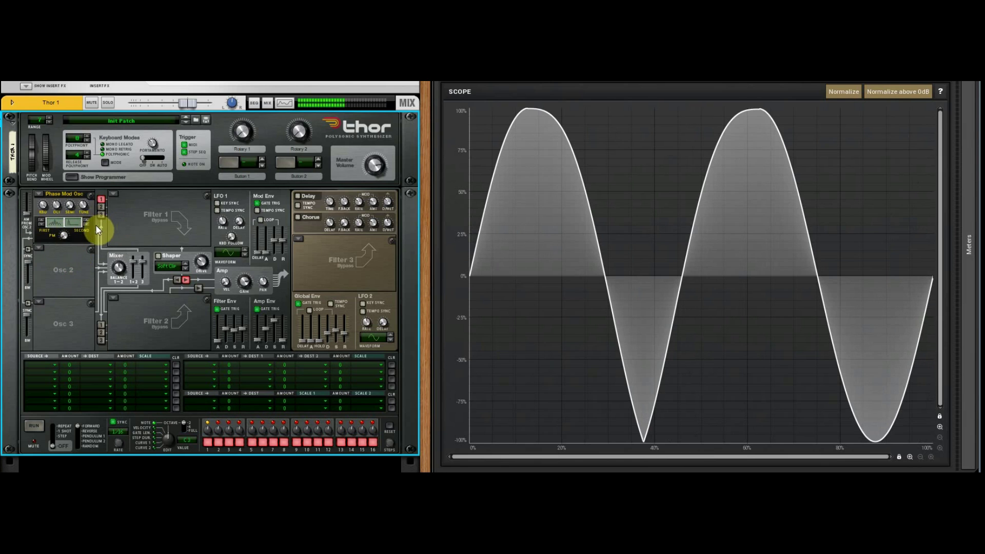
left_click(86, 224)
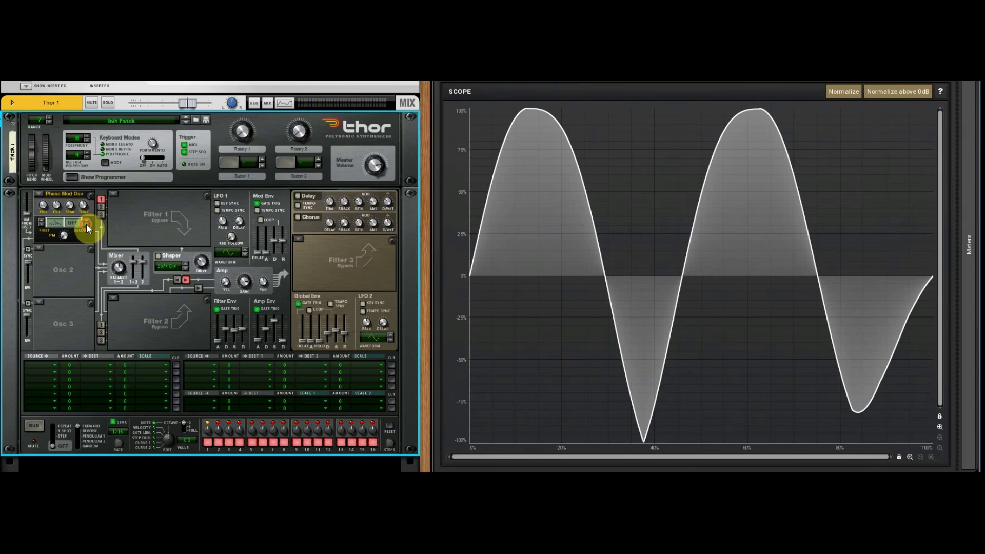
left_click(86, 223)
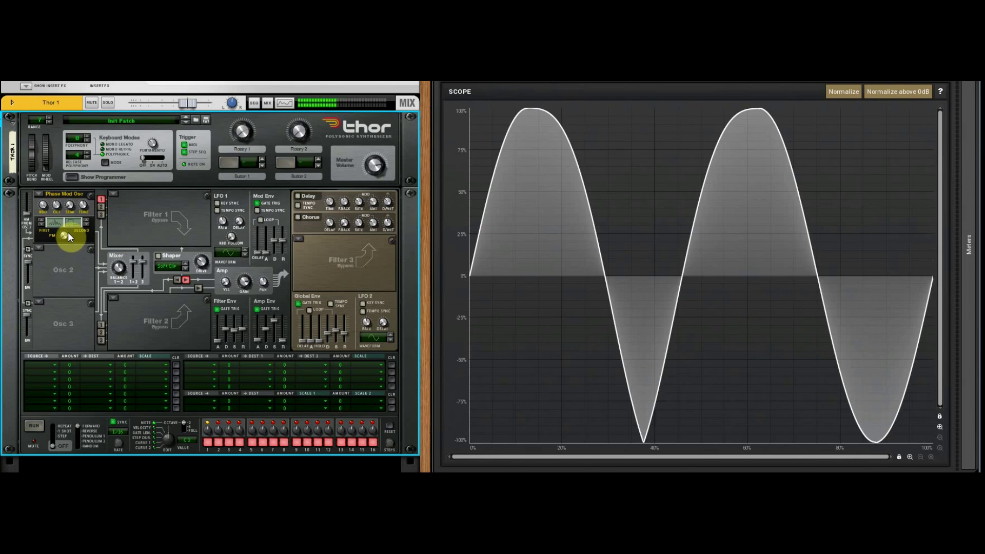
left_click_drag(67, 234, 103, 203)
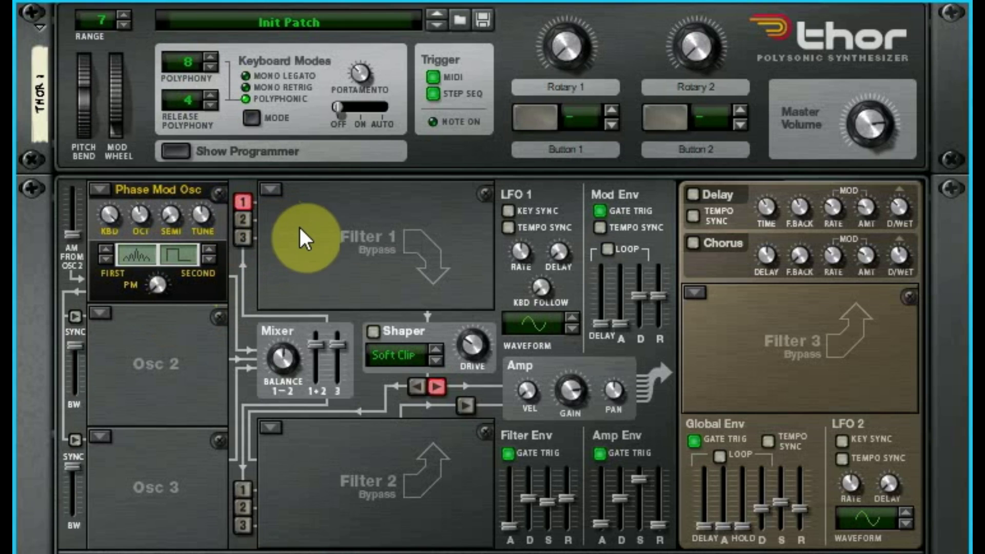
- Change the Osc 1 type from Phase Mod Osc to FM Pair Osc
left_click(101, 189)
left_click(190, 300)
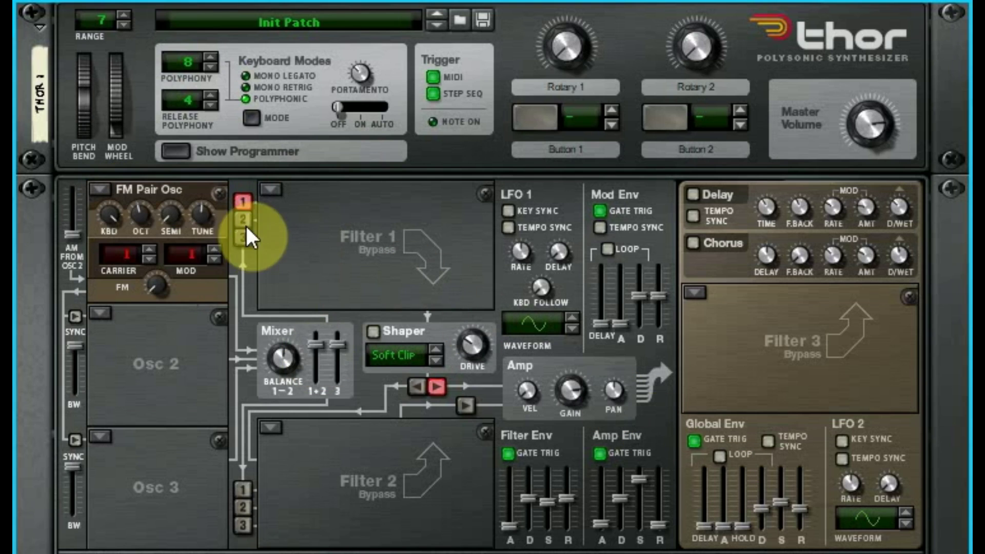